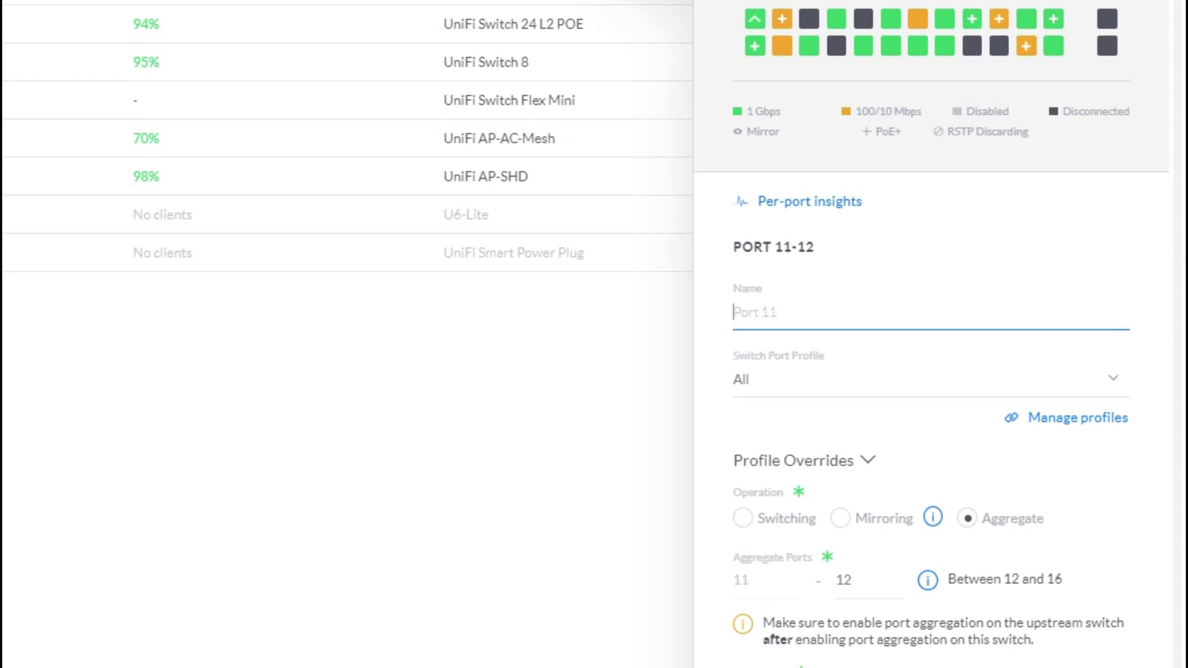
scroll(931, 371, "down", 2)
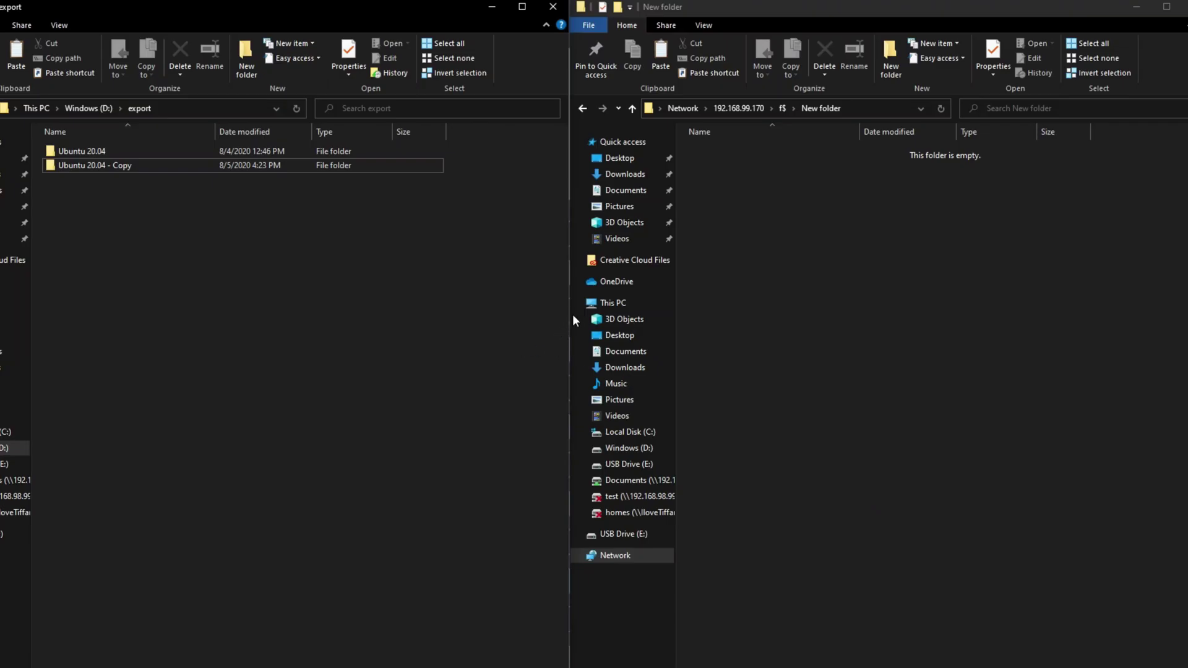
Select the Ubuntu 20.04 and Ubuntu 20.04 - Copy folders in D:\export and check their combined properties
left_click_drag(143, 184, 102, 152)
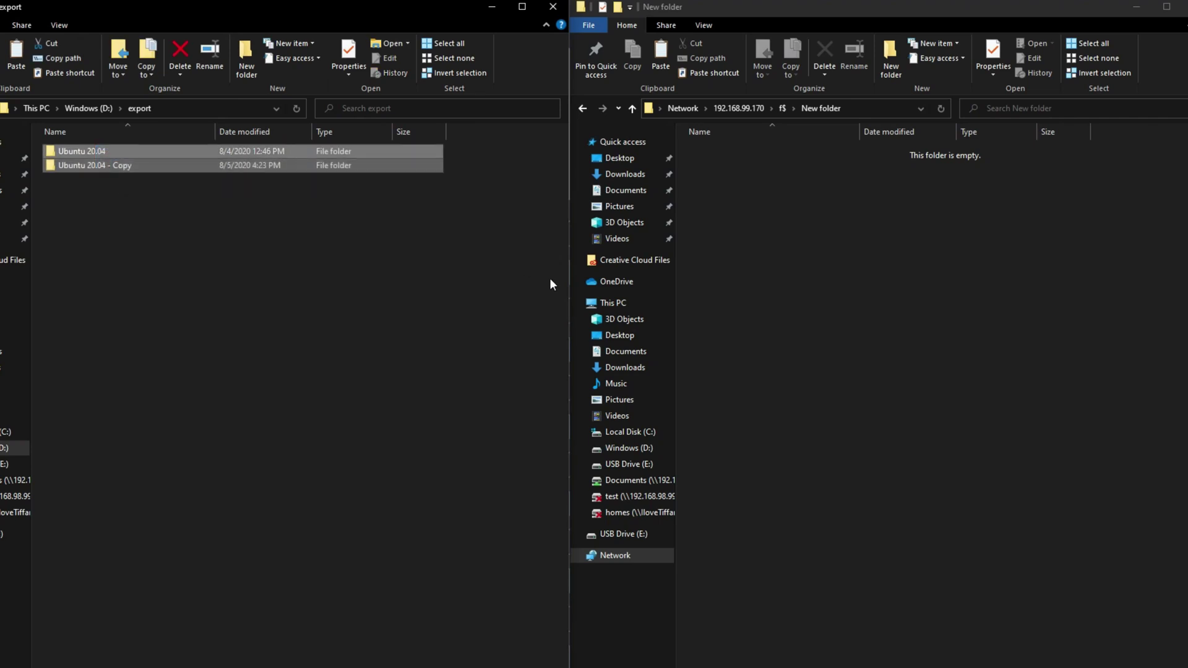
key("shift+F10")
key("Up")
key("Return")
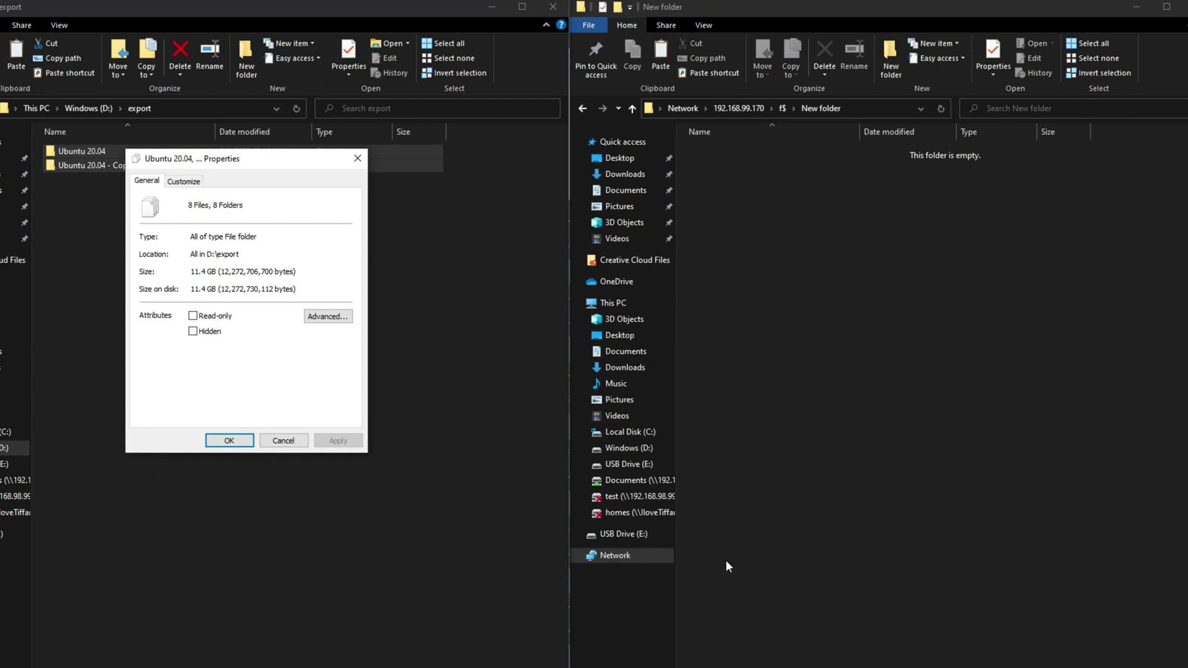
key("Escape")
Copy the two selected Ubuntu 20.04 folders from the export folder to the clipboard
key("shift+F10")
key("Up")
key("Up")
key("Up")
key("Up")
key("Up")
key("Up")
key("Up")
key("Up")
key("Up")
key("Up")
key("Up")
key("Up")
key("Up")
key("Up")
key("Up")
key("Up")
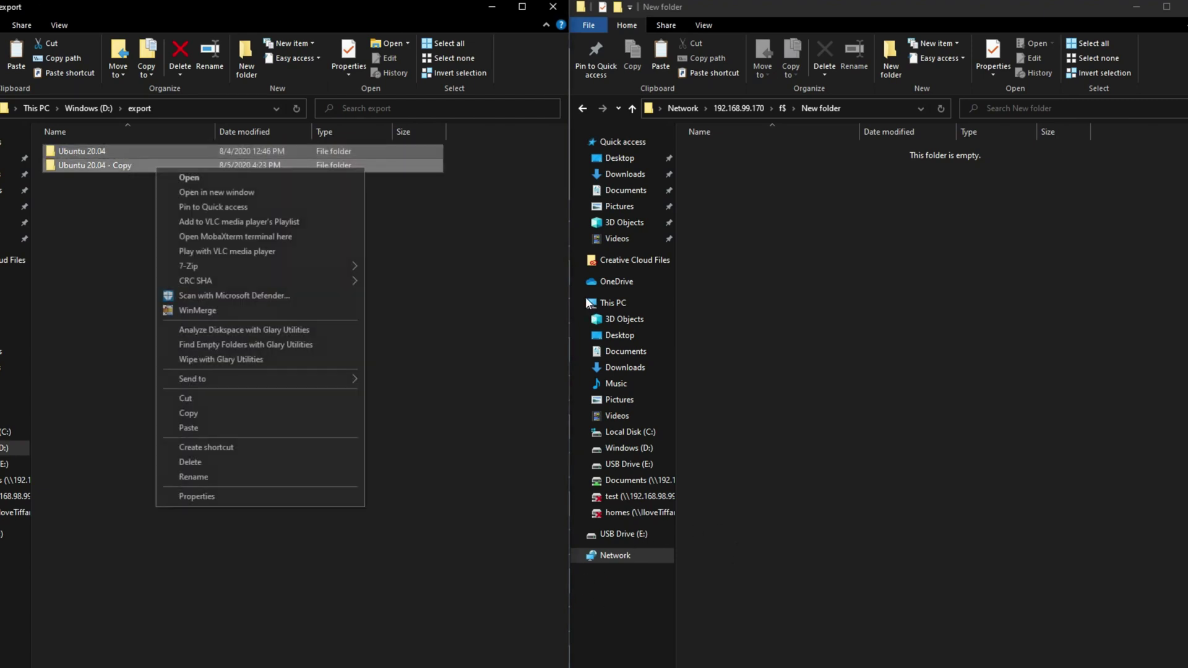
key("Down")
key("Down")
key("Down")
key("Down")
key("Down")
key("Down")
key("Down")
key("Down")
key("Down")
key("Down")
key("Return")
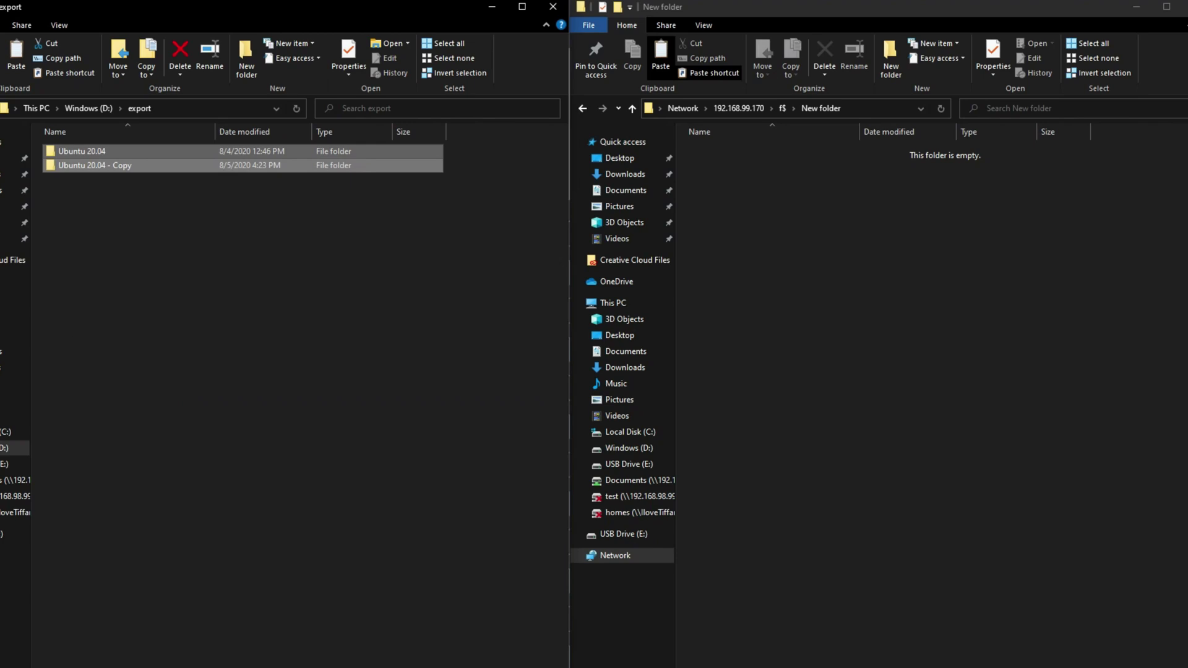
Paste the copied folders into New folder on the f$ network share of 192.168.99.170
right_click(763, 201)
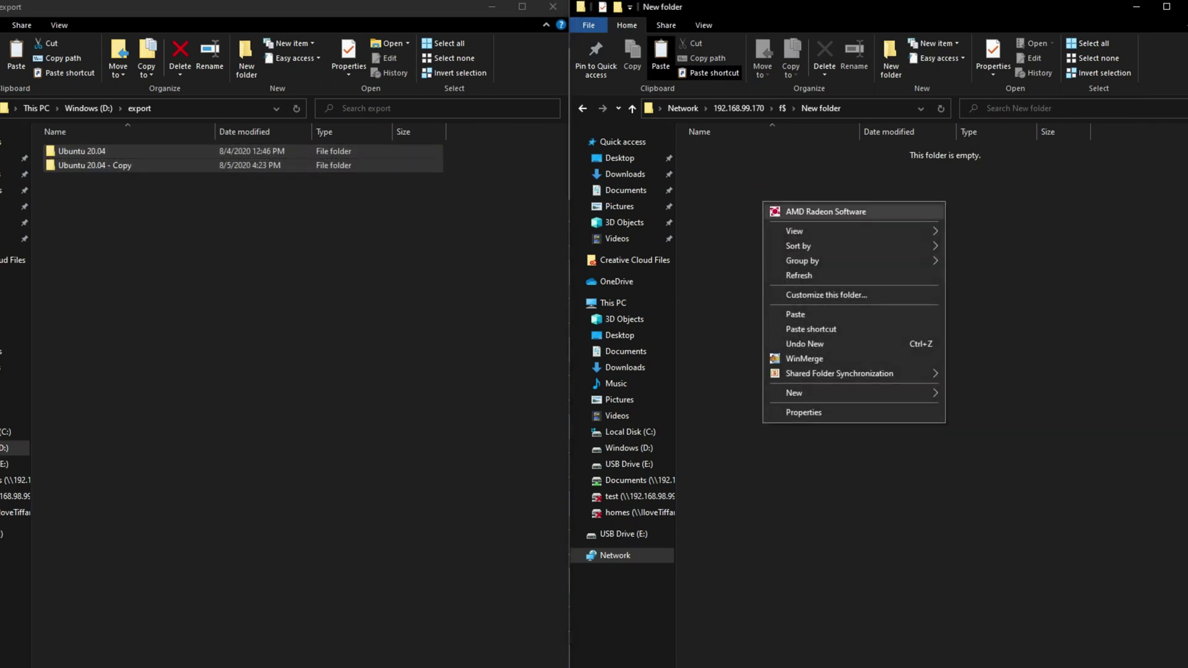
key("Down")
key("Down")
key("Down")
key("Down")
key("Down")
key("Down")
key("Down")
key("Return")
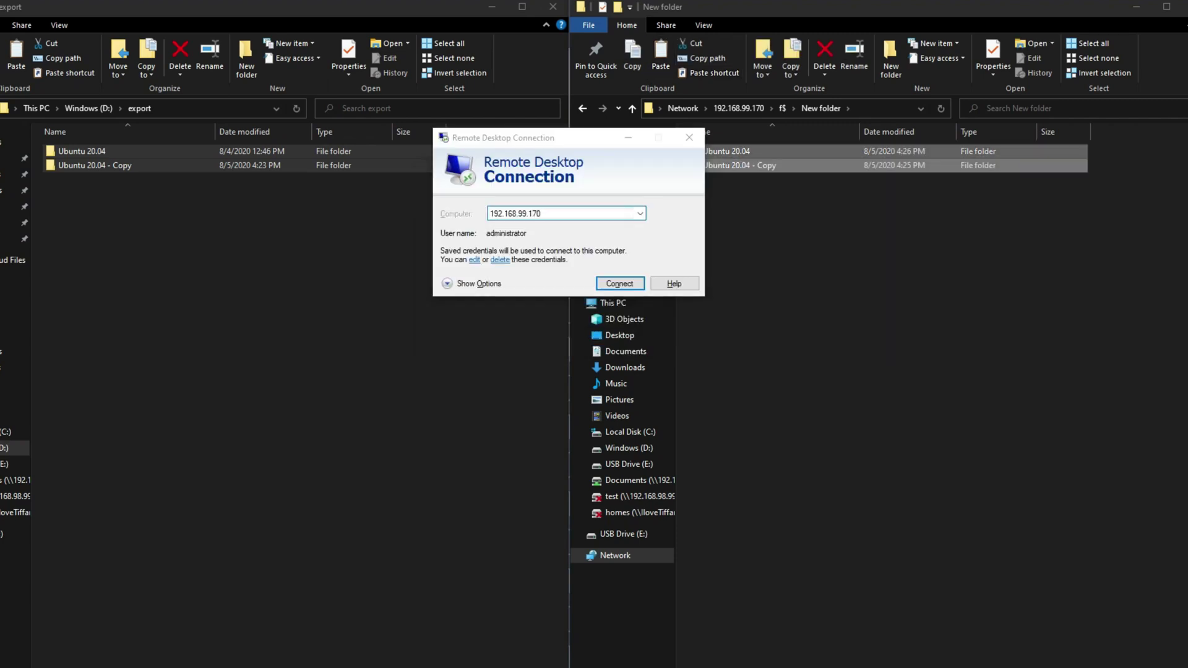
Start a Remote Desktop connection to 192.168.99.170 and dismiss the certificate warning
key("Return")
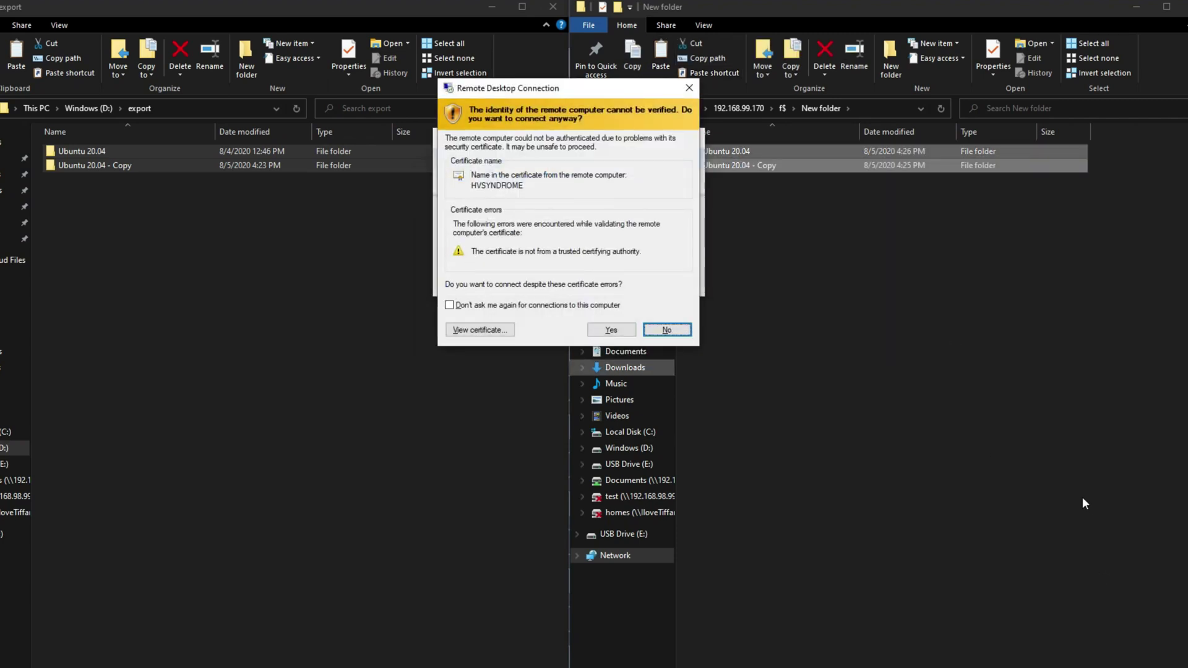
key("Escape")
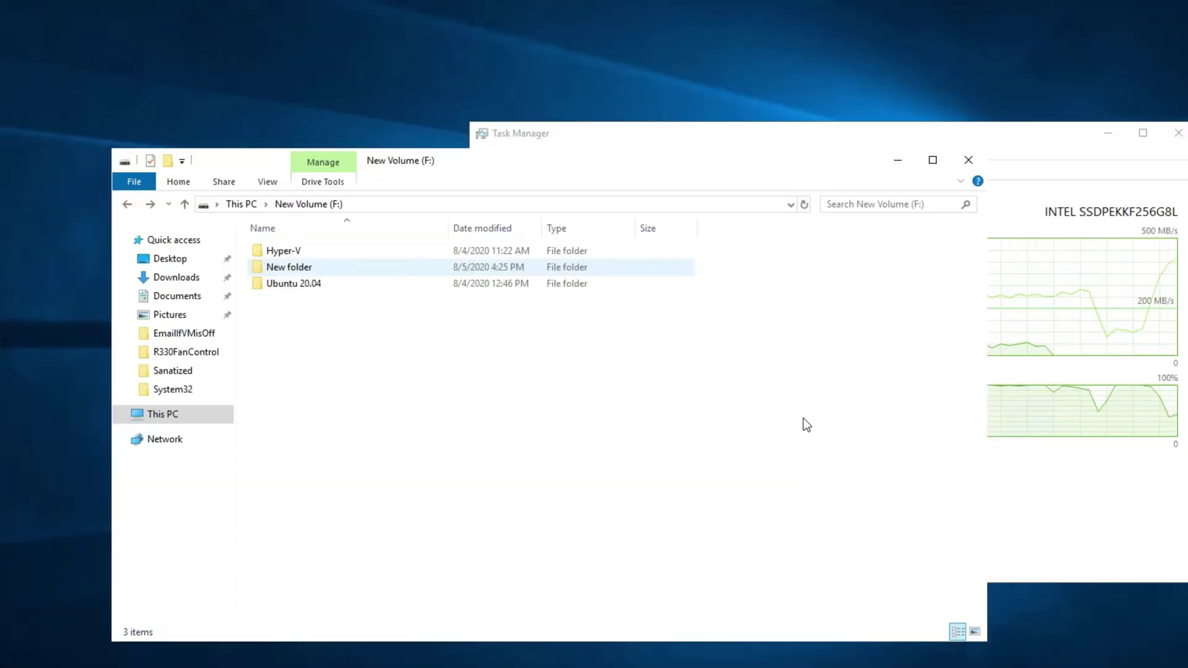
Check the size properties of New folder on the remote server's F: volume and close them unchanged
key("space")
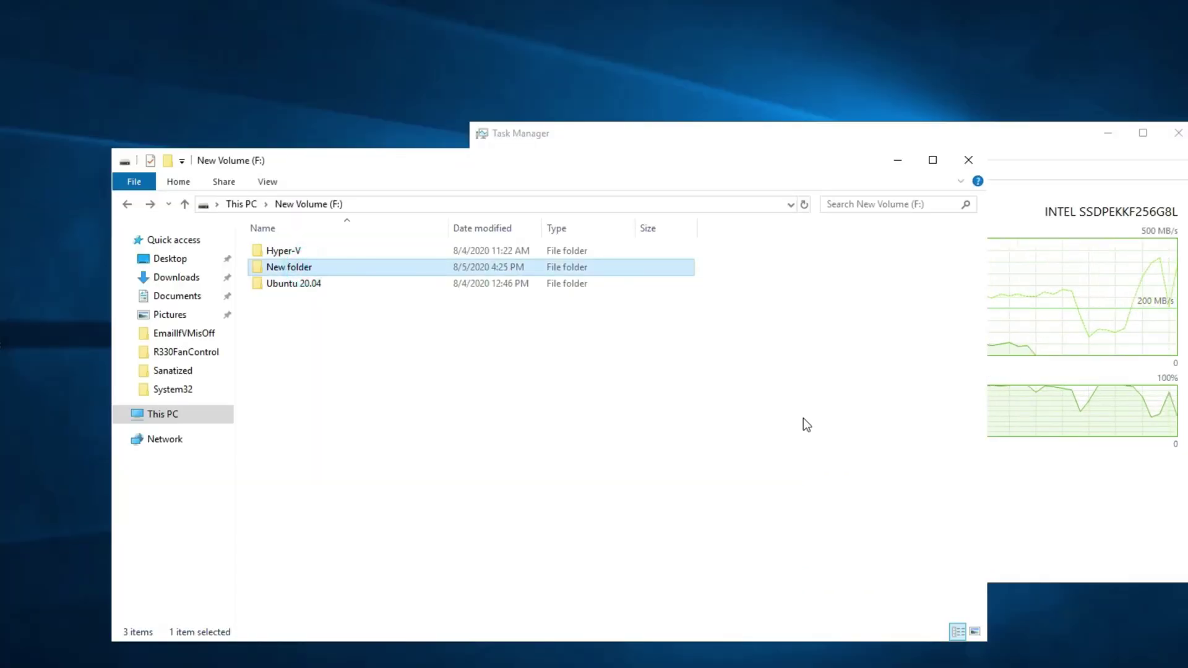
key("shift+F10")
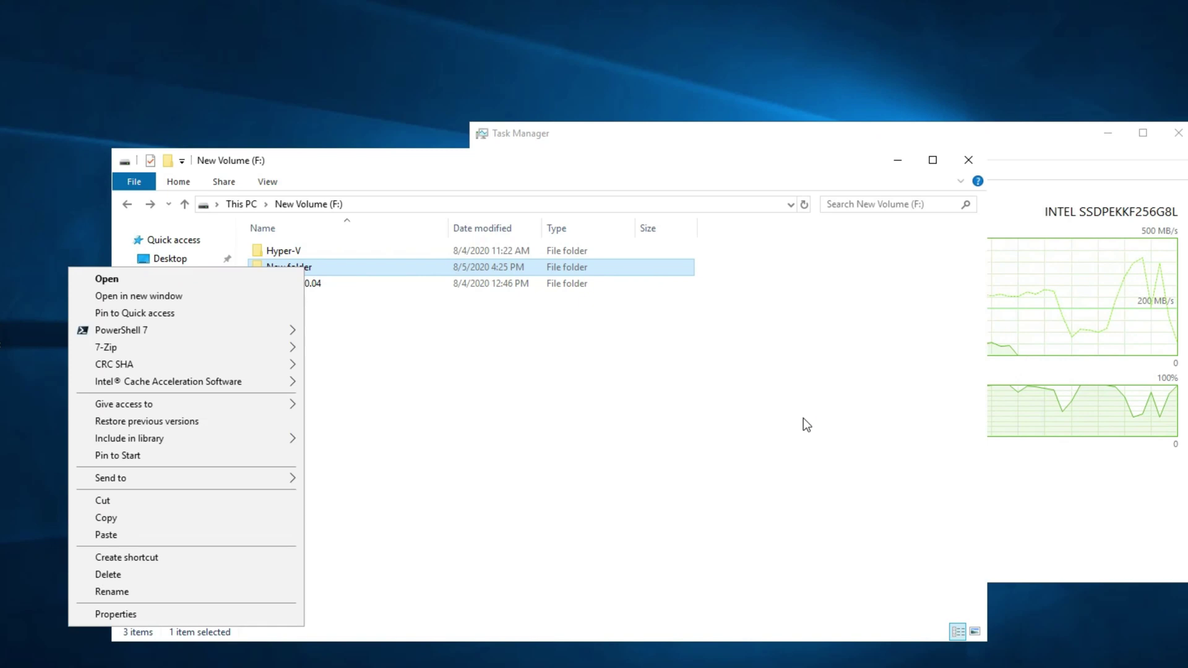
key("c")
key("c")
key("d")
key("r")
key("Down")
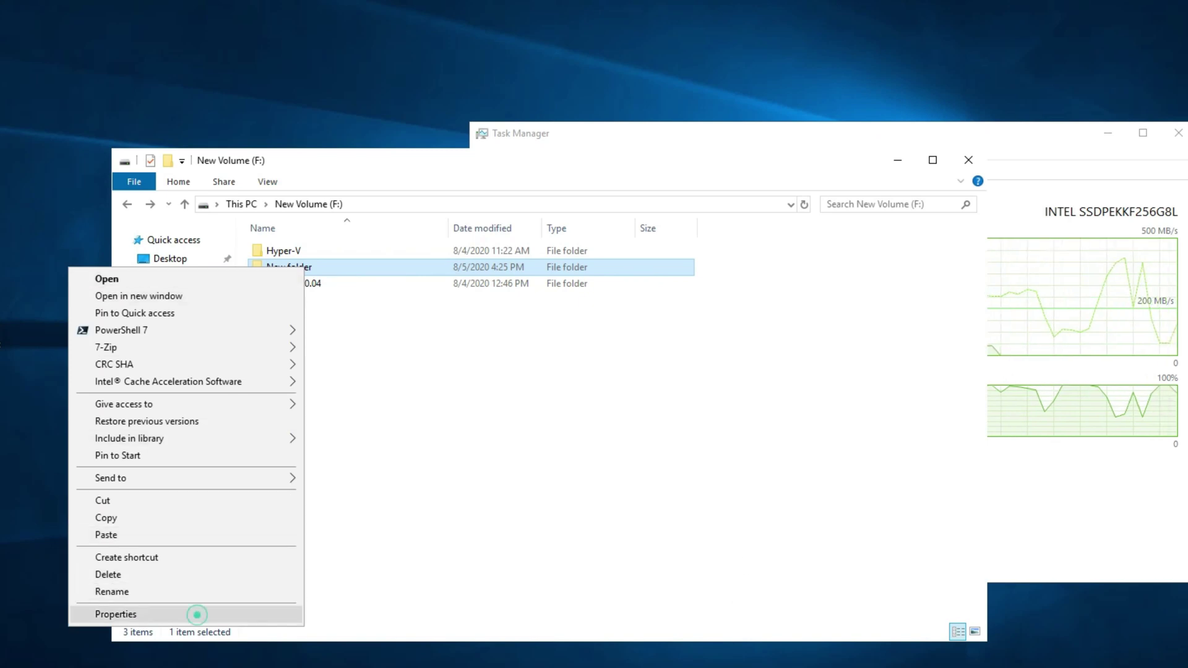
key("Return")
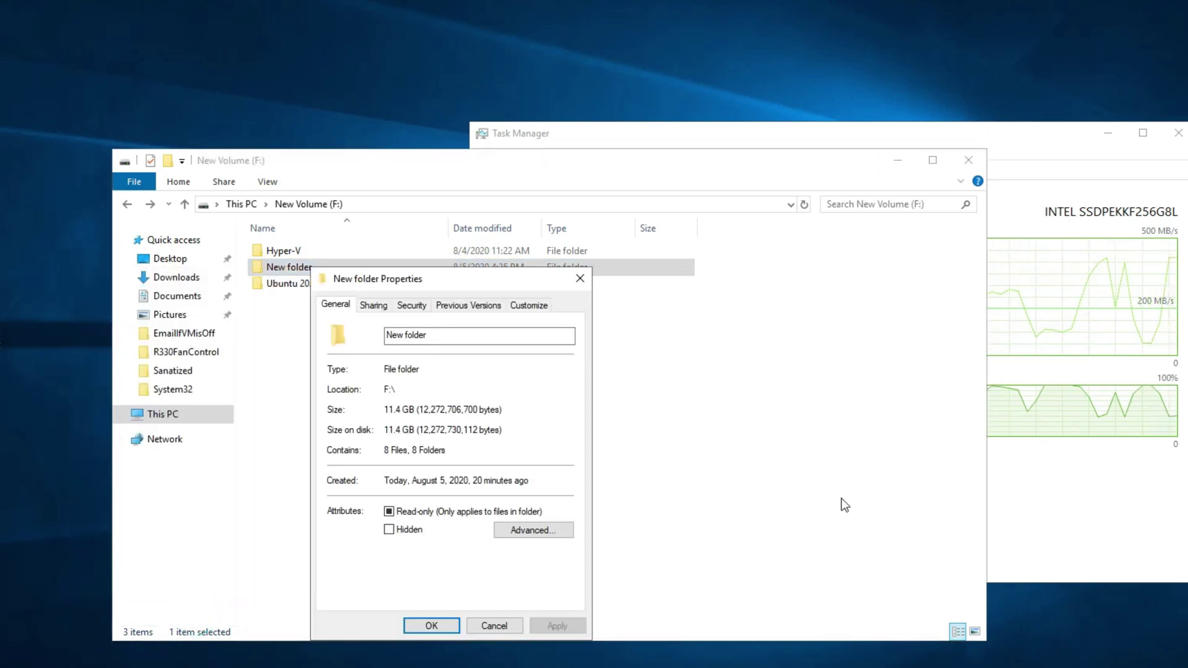
left_click(493, 625)
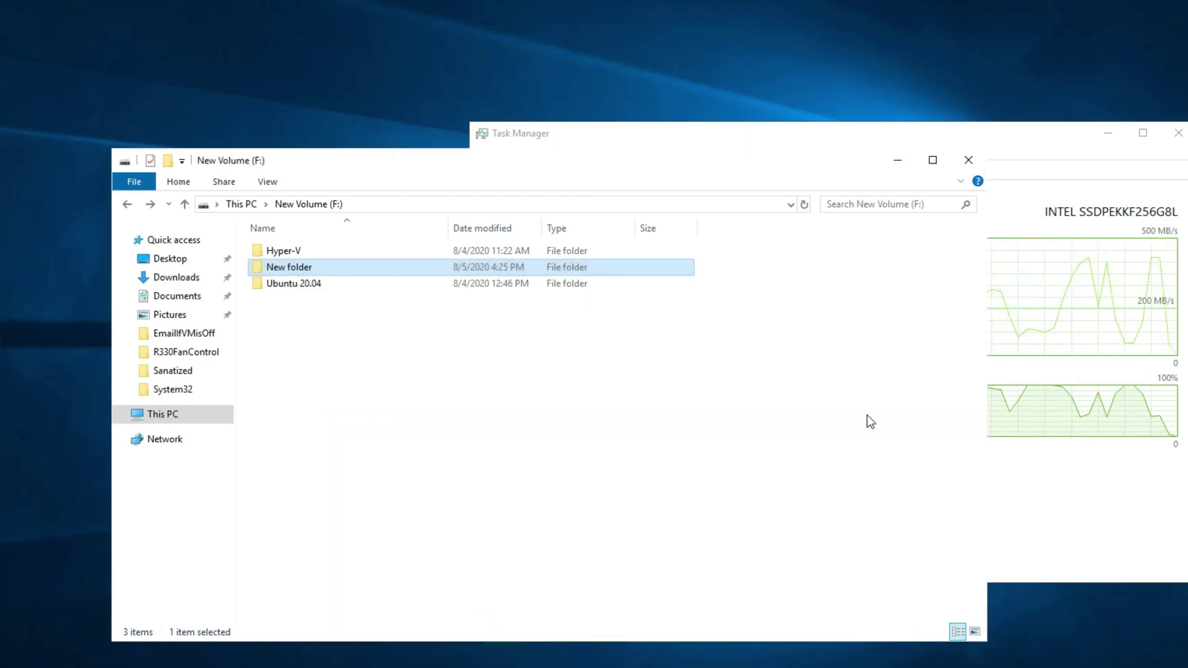
Copy New folder, paste a duplicate into the same F: volume, and bring Task Manager to the front
key("shift+F10")
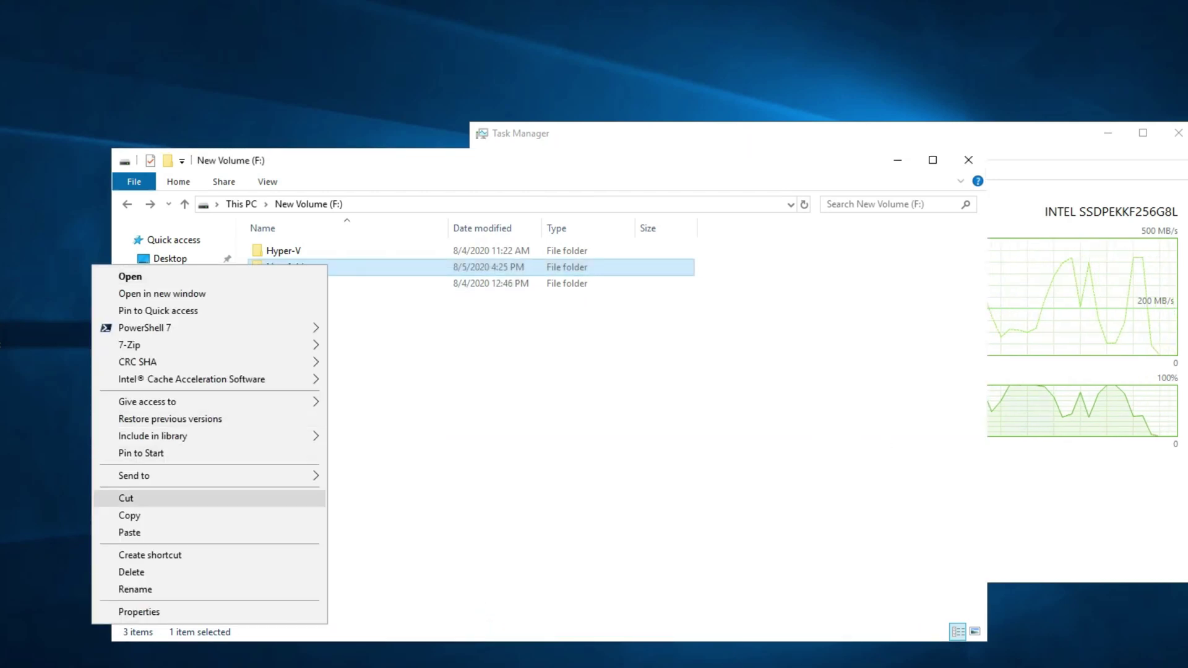
left_click(212, 522)
right_click(162, 334)
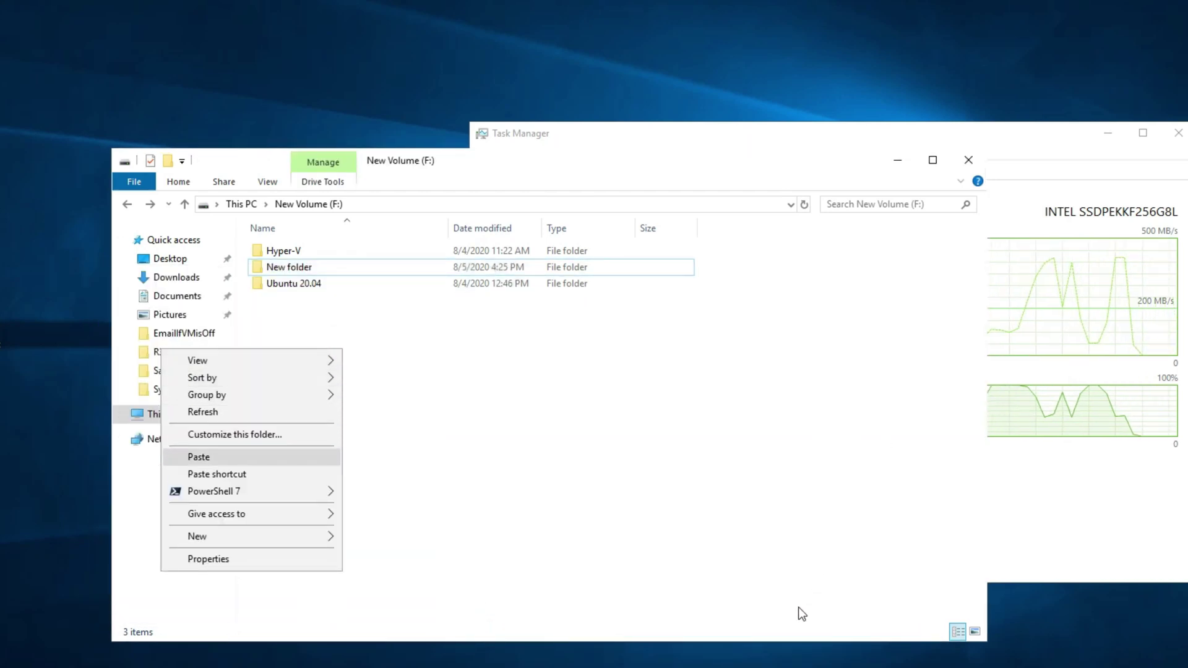
left_click(299, 457)
left_click(1002, 132)
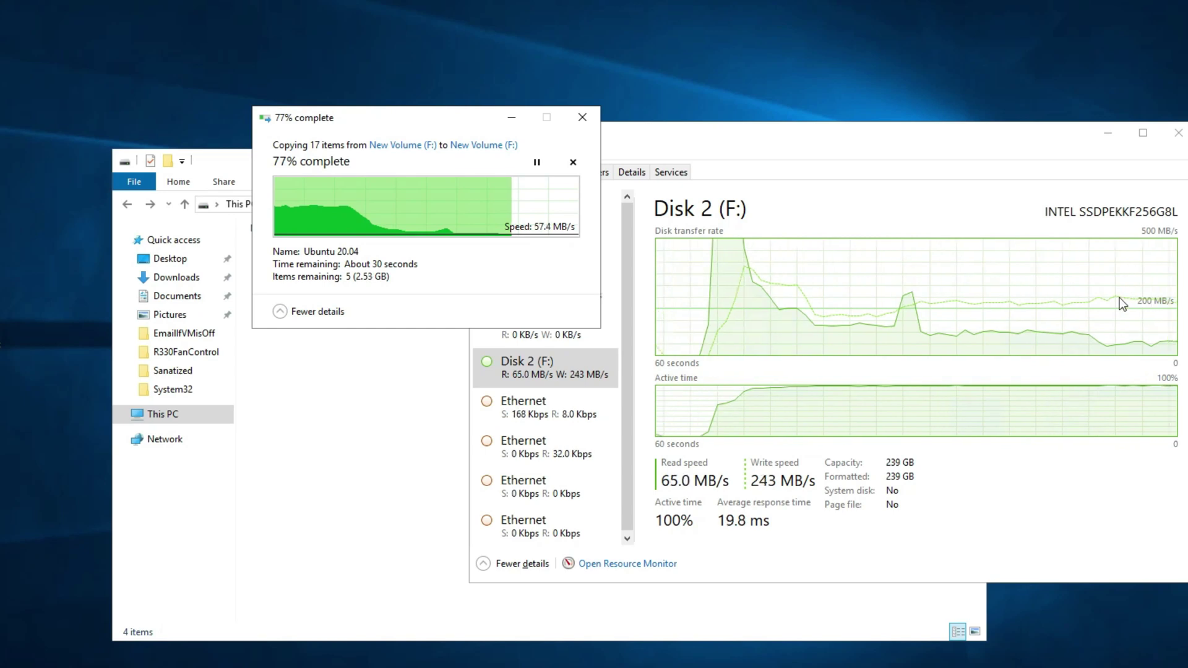
Cancel the running copy and permanently delete the partial New folder - Copy from the F: volume
left_click(573, 162)
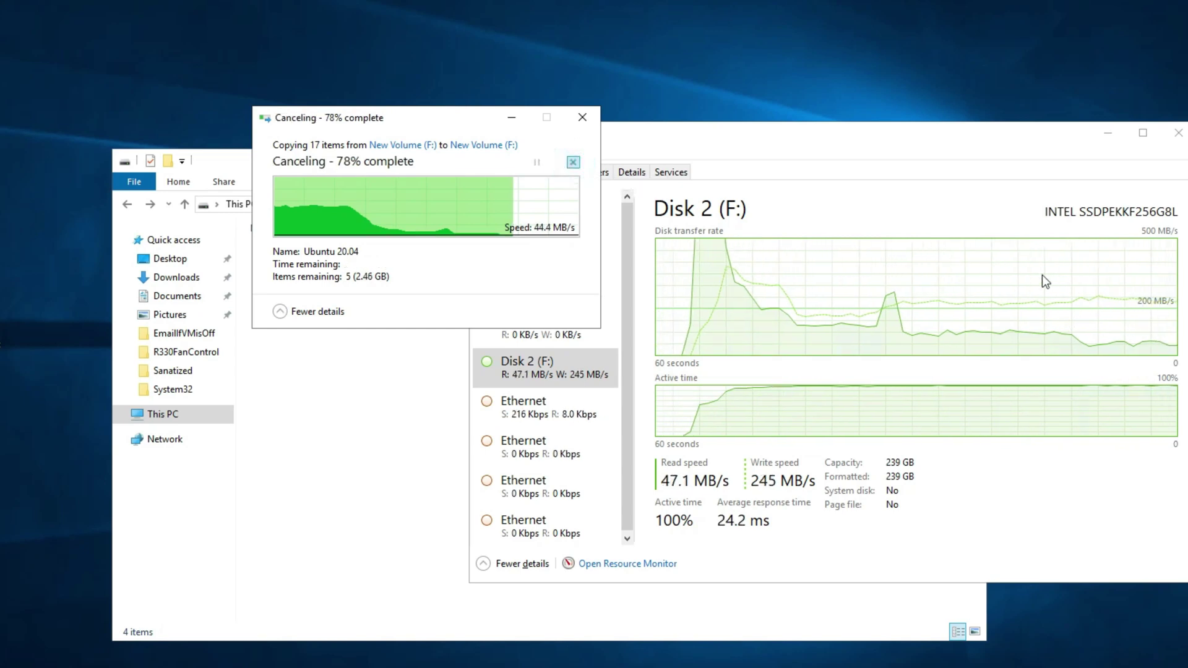
left_click(354, 354)
key("End")
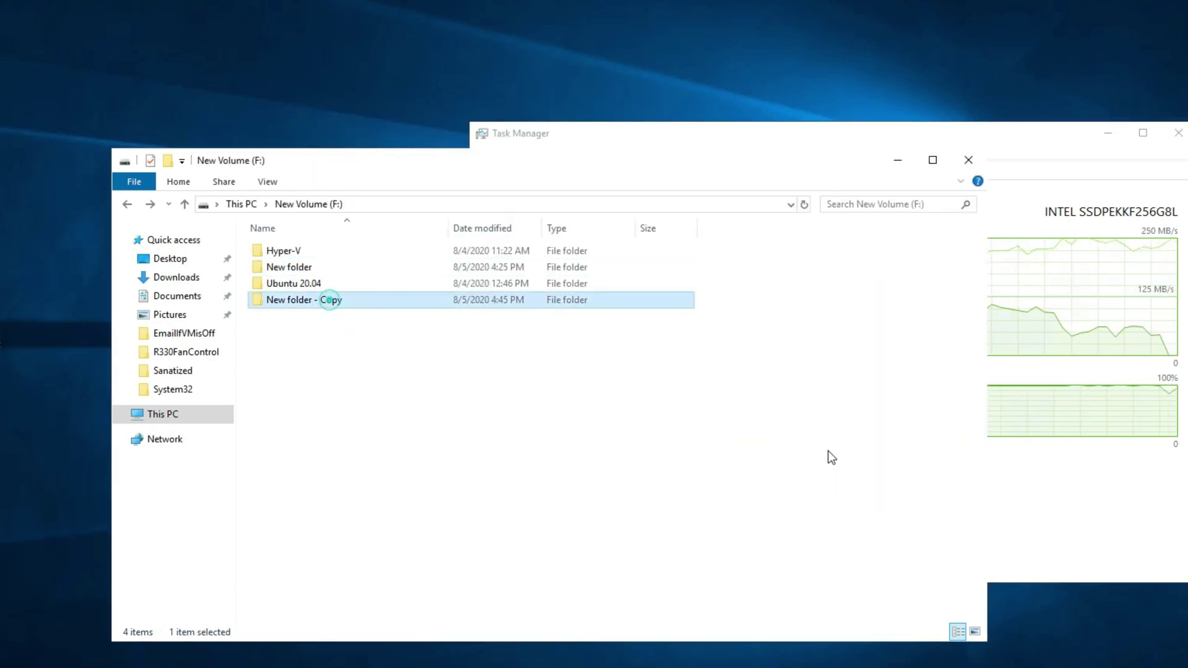
key("shift+Delete")
key("Return")
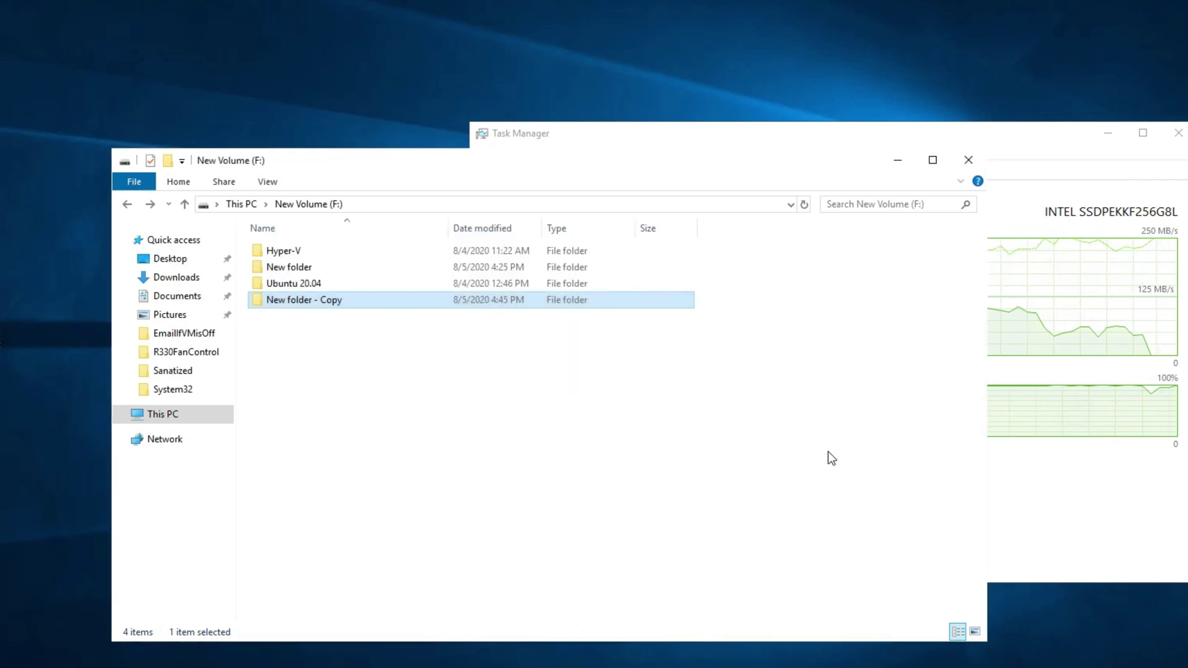
Copy New folder from the F: volume into the root of New Volume (D:)
key("Up")
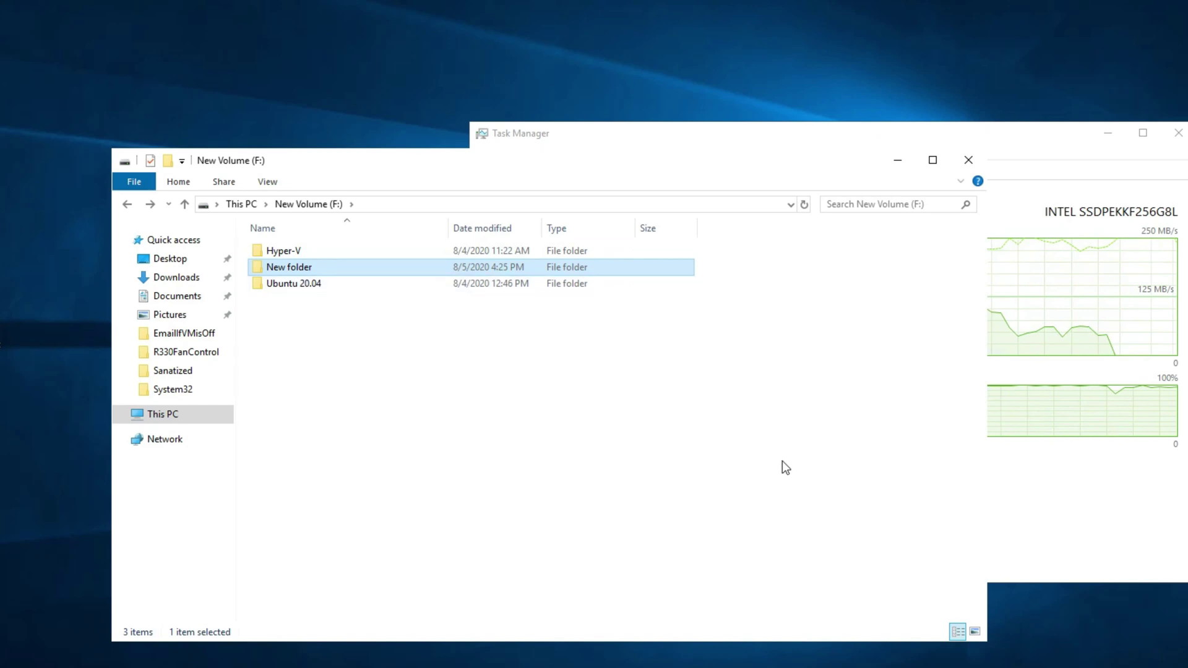
key("alt+Up")
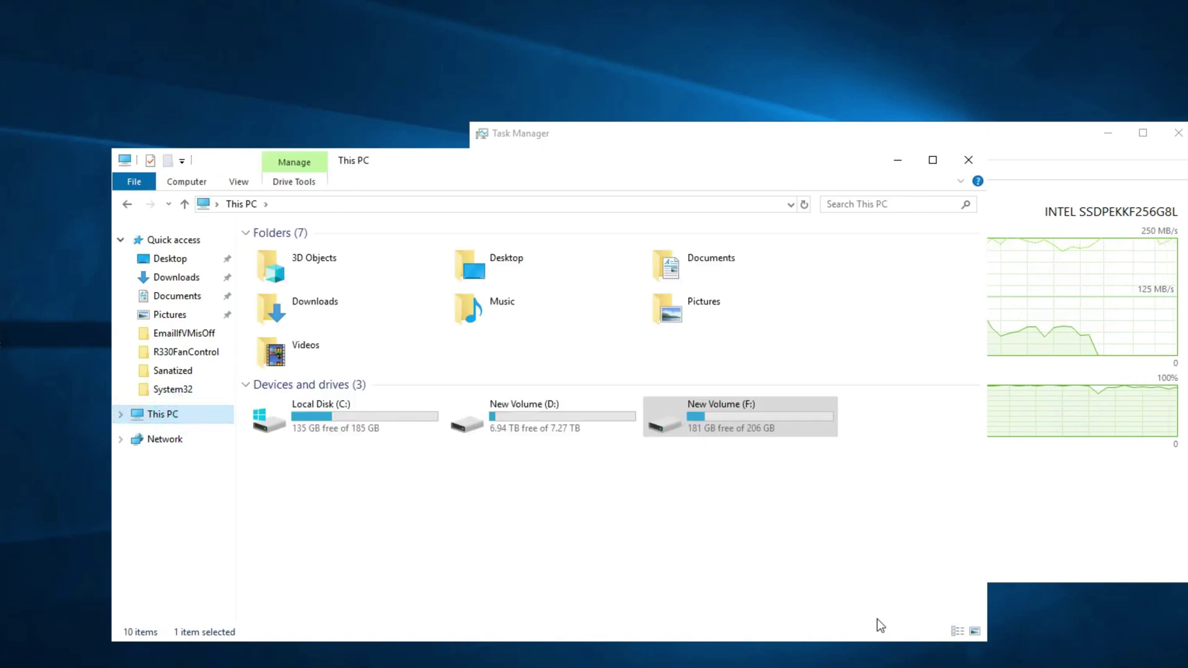
double_click(533, 405)
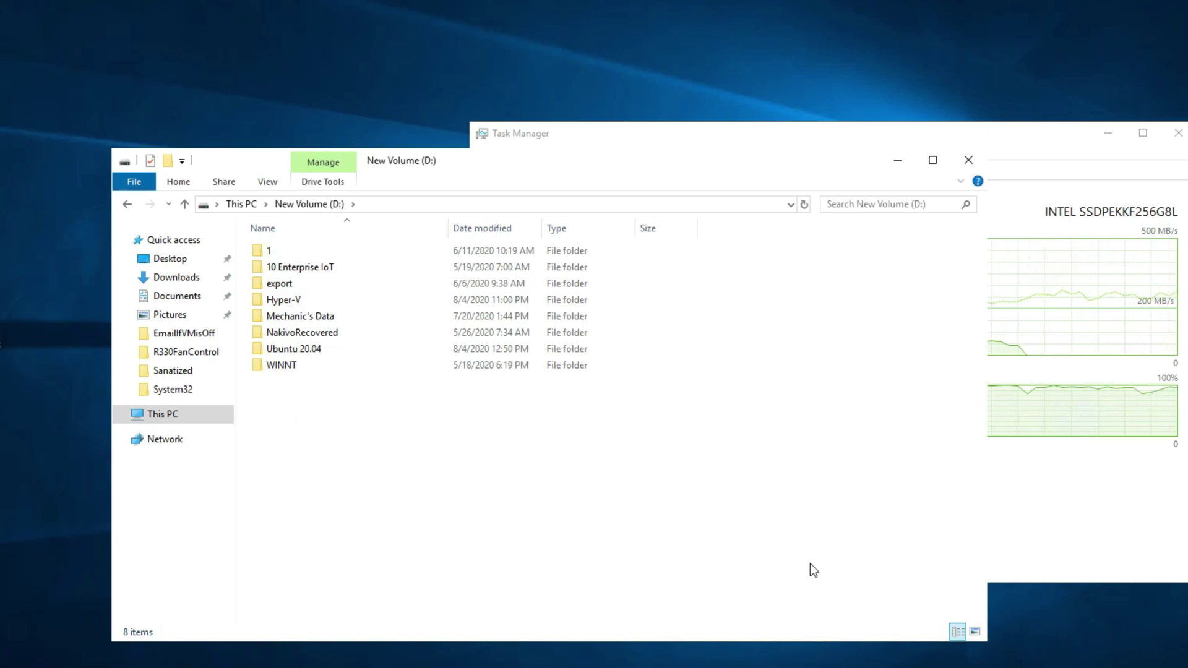
key("ctrl+v")
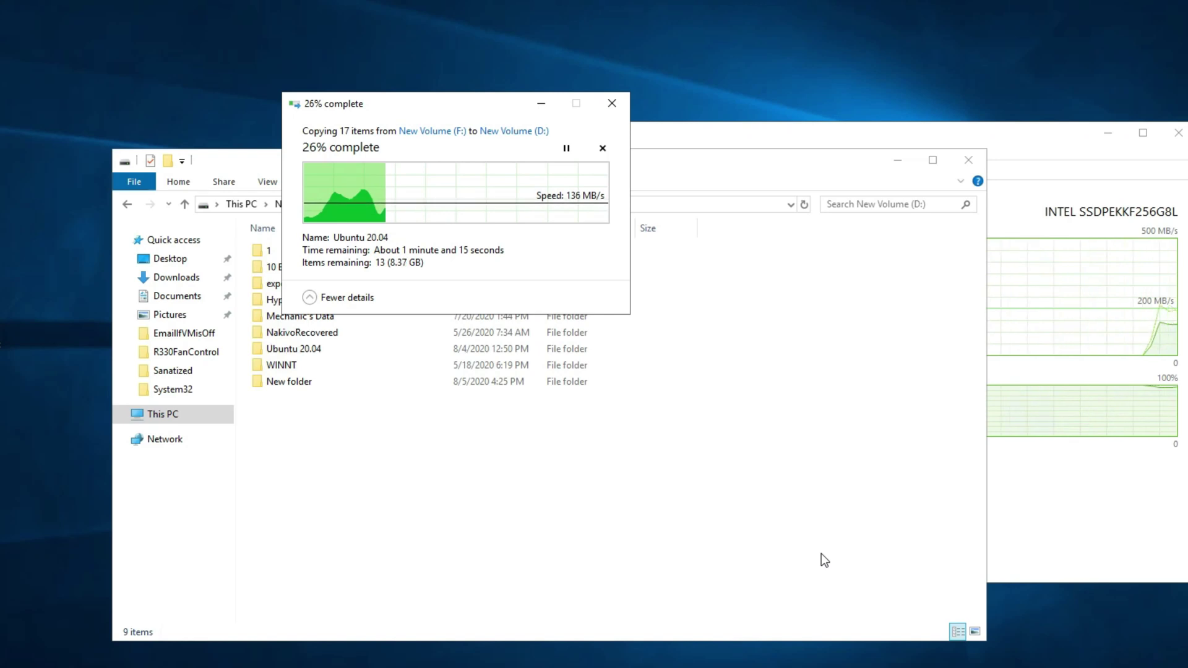
Switch to Task Manager and select Disk 1 (D:) to examine its performance during the copy
left_click(1020, 151)
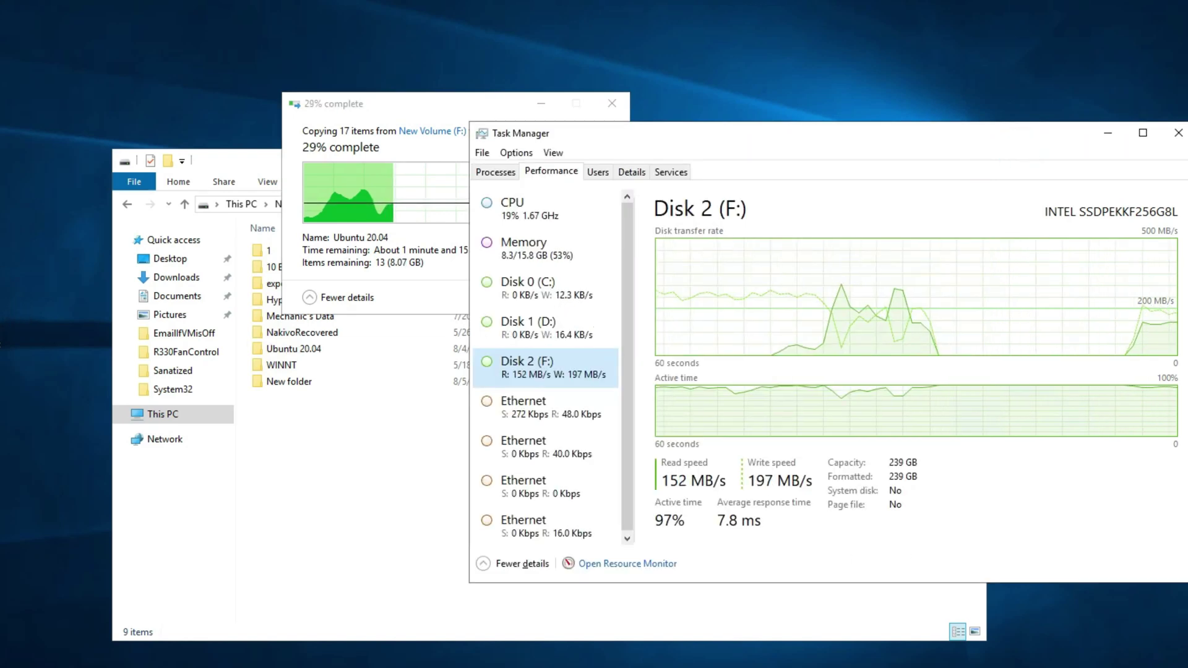
left_click(607, 320)
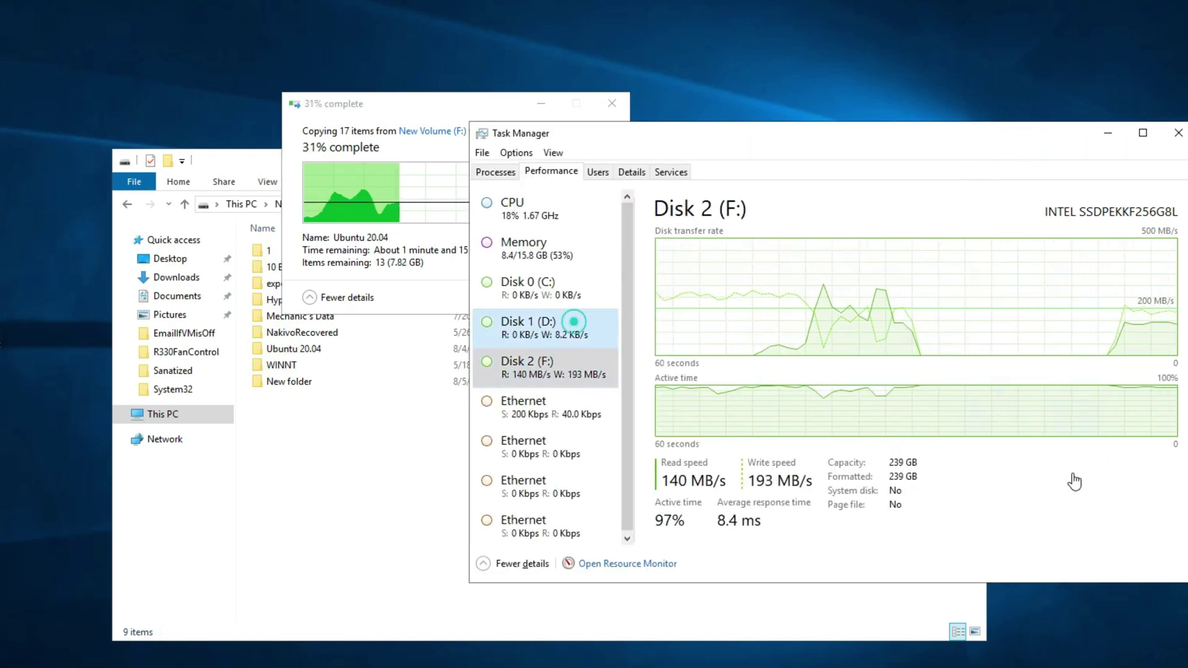